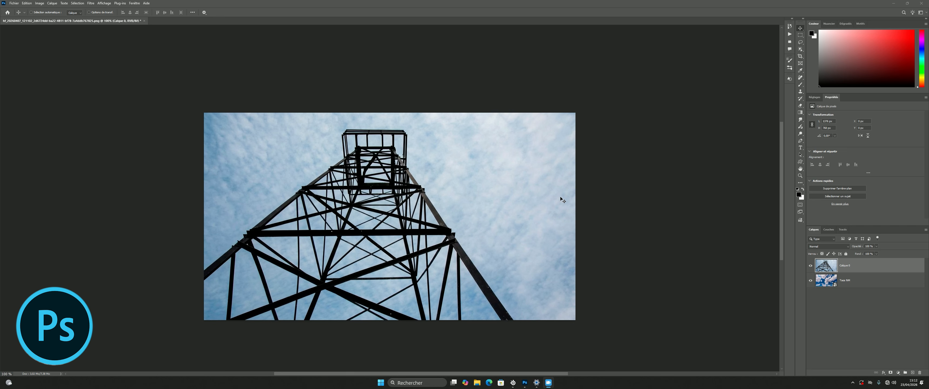
Open the tower layer's blending options from the layer effects and close the dialog again.
left_click(836, 368)
left_click(883, 373)
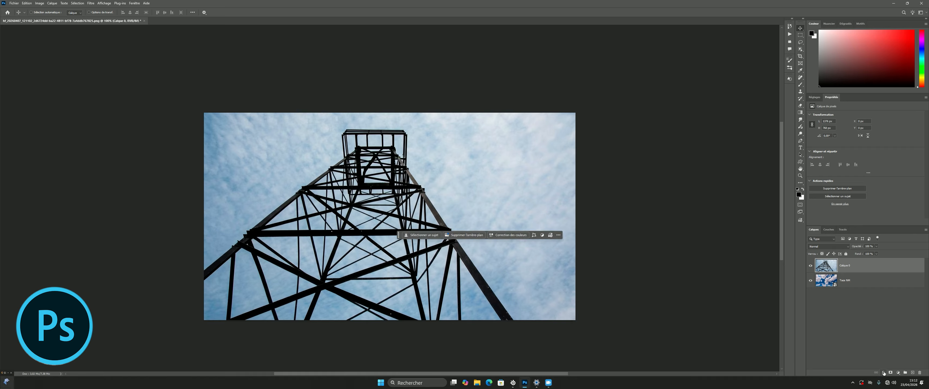
left_click(887, 316)
left_click(883, 372)
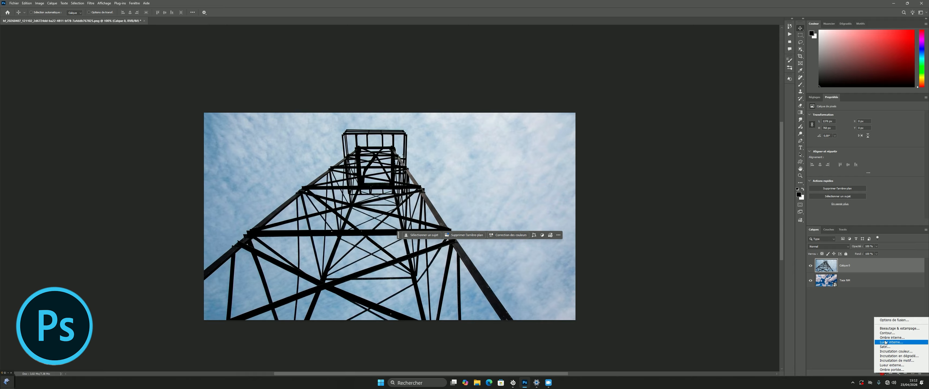
left_click(887, 318)
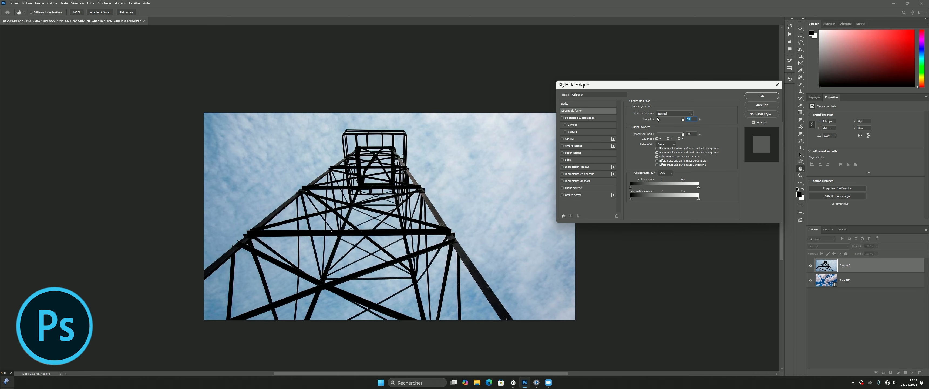
left_click_drag(657, 87, 639, 89)
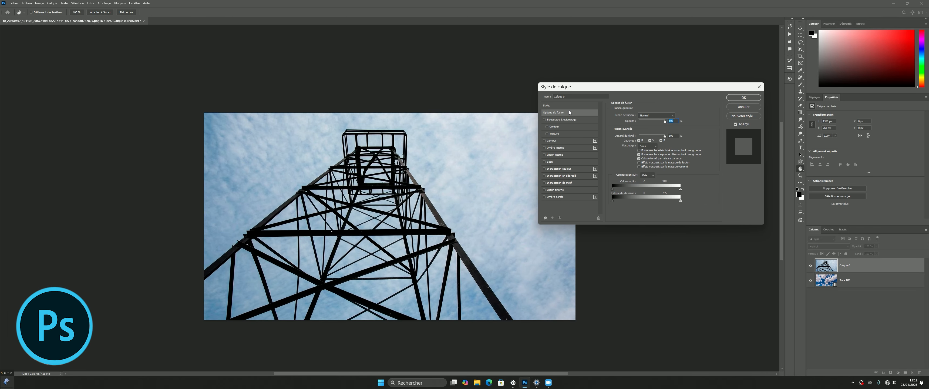
left_click(556, 113)
left_click(740, 98)
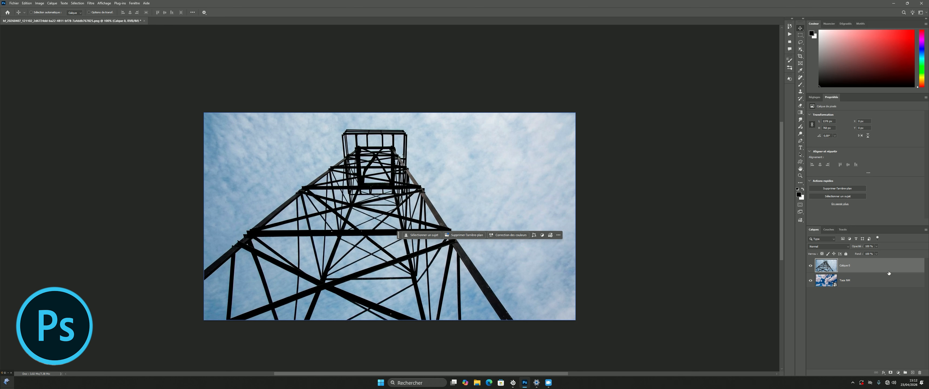
Try to hide the tower layer's pale sky by lowering the active layer's white blending slider on the Gray channel.
double_click(907, 265)
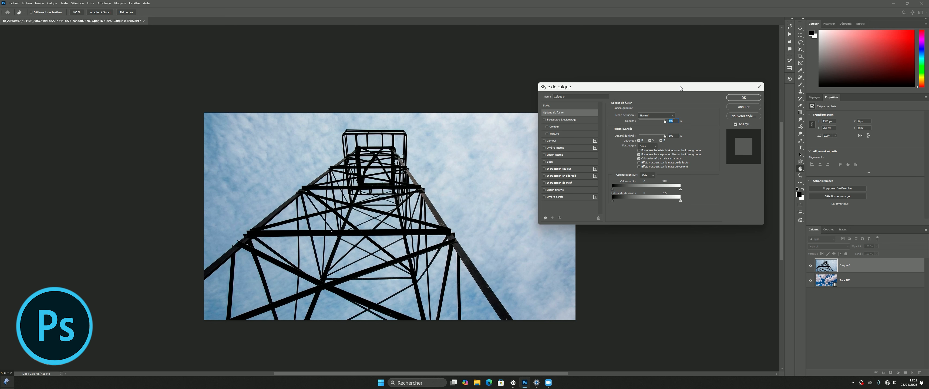
left_click_drag(680, 87, 650, 67)
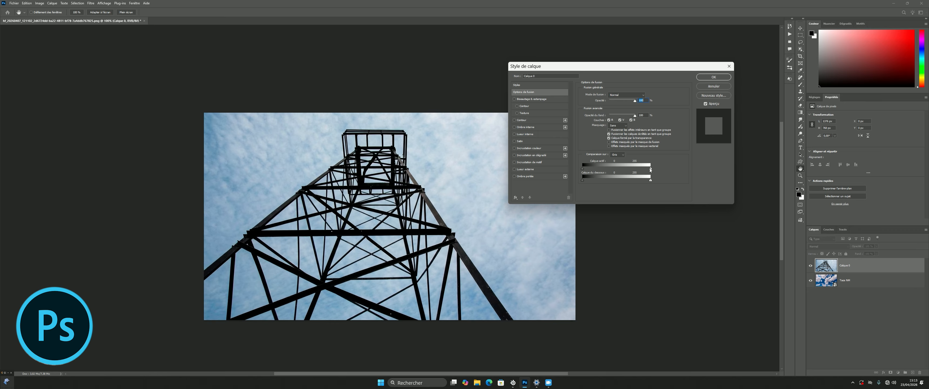
left_click_drag(651, 169, 639, 171)
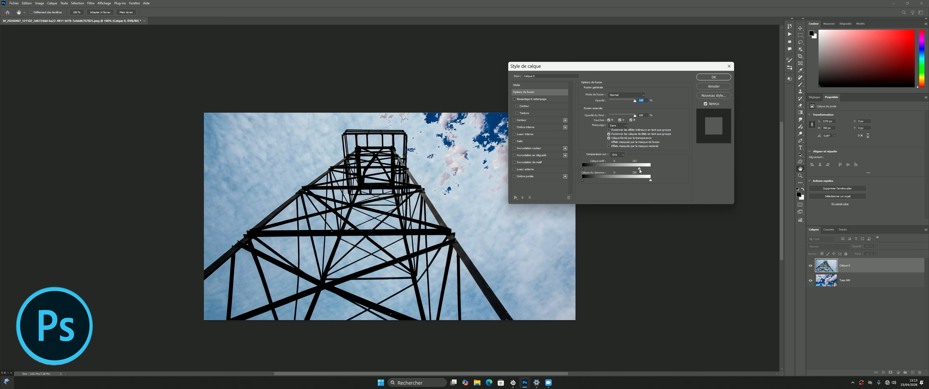
left_click_drag(639, 171, 611, 172)
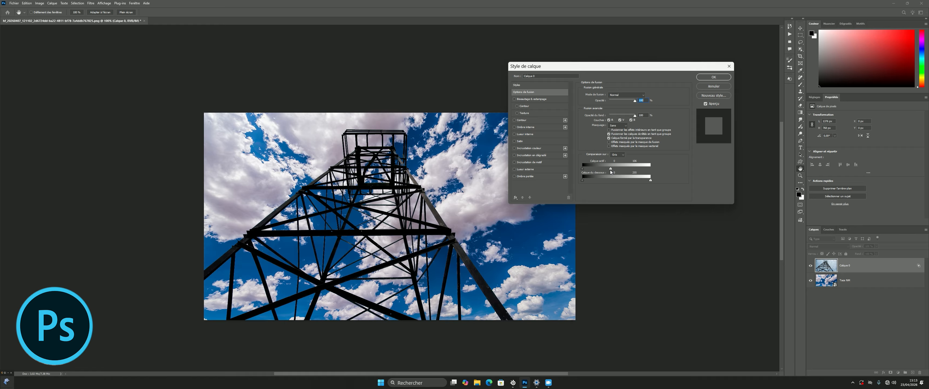
left_click_drag(634, 65, 657, 66)
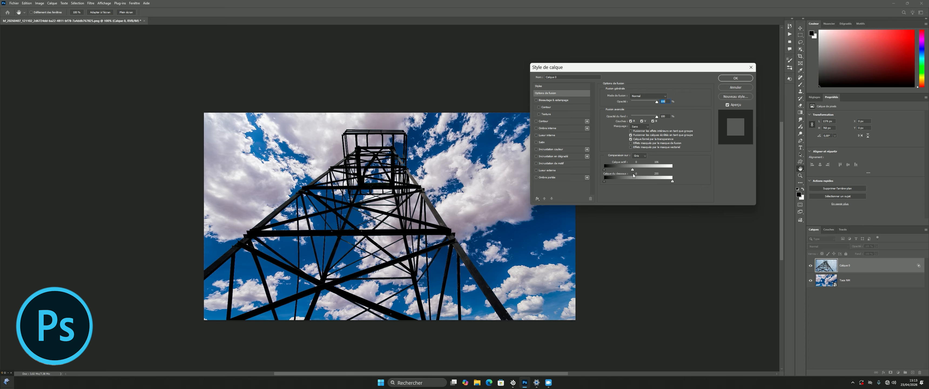
mouse_move(633, 170)
left_mouse_down()
mouse_move(646, 170)
mouse_move(628, 171)
left_mouse_up()
left_click(640, 156)
left_click(639, 162)
left_click(732, 88)
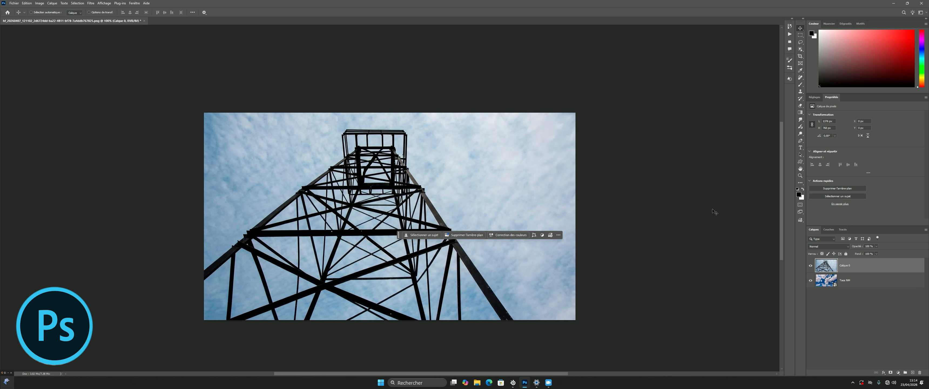
Examine the Red, Green and Blue channels one by one for tower-to-sky contrast, and return to the RGB composite and the layers.
left_click(826, 230)
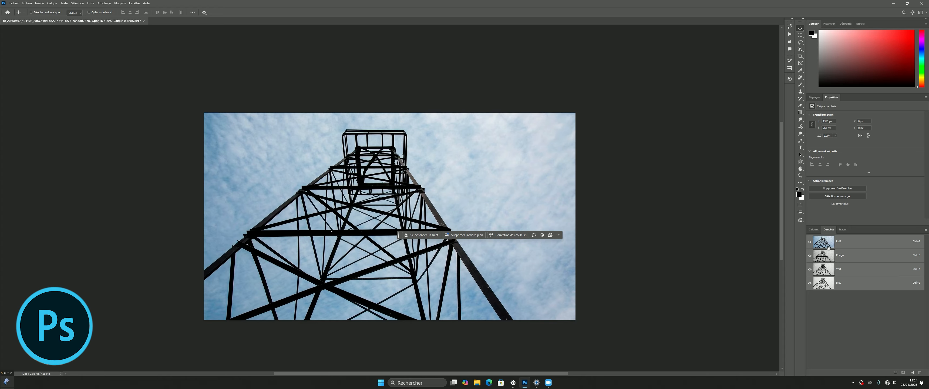
left_click(844, 256)
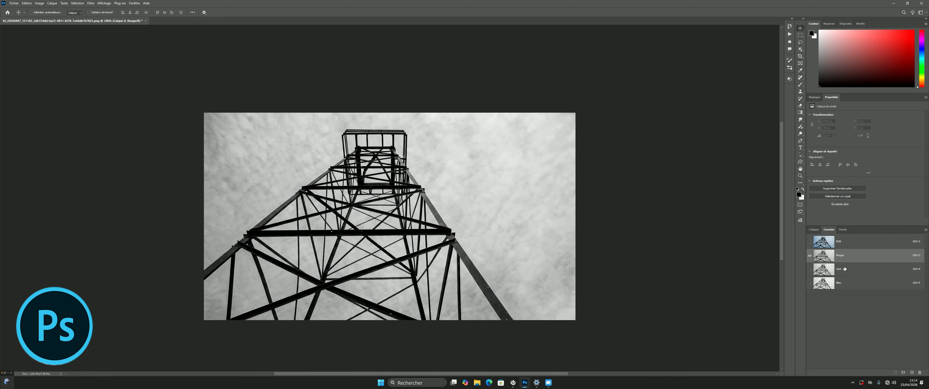
left_click(844, 272)
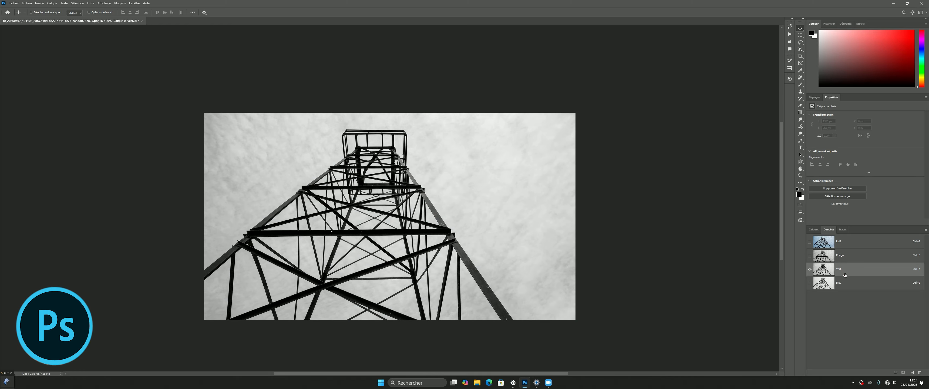
left_click(846, 284)
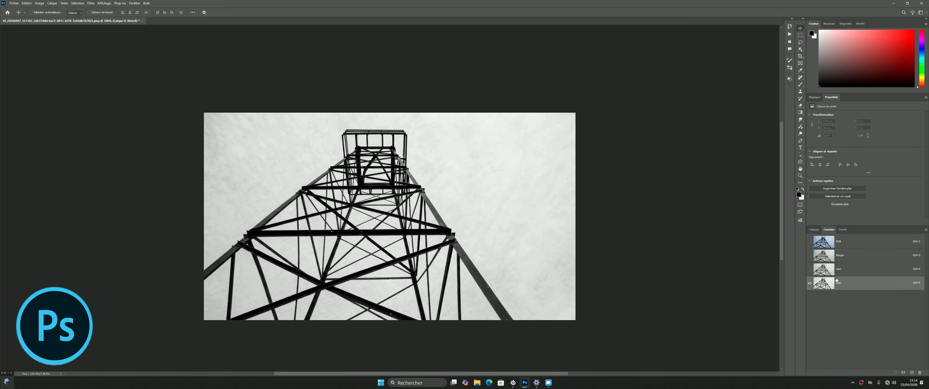
left_click(828, 242)
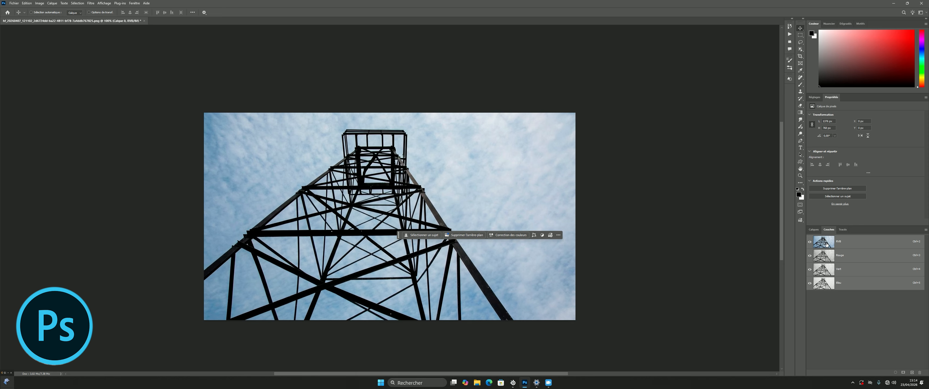
left_click(814, 229)
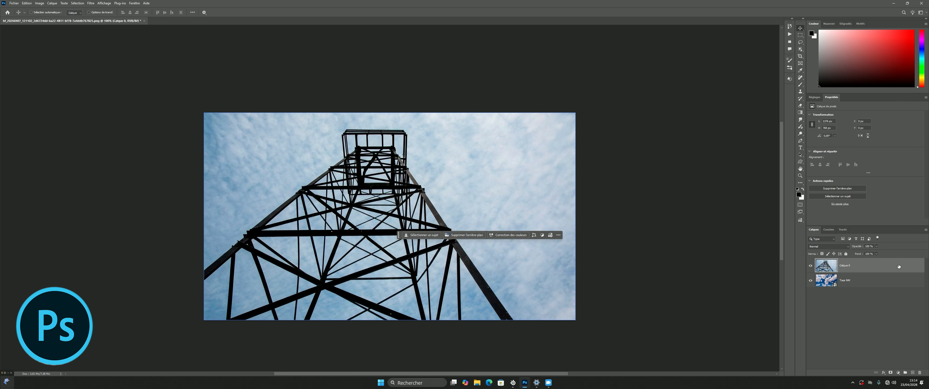
Hide the tower layer's sky by blending on the Blue channel, with the active layer's white slider lowered and split for a soft transition.
double_click(907, 263)
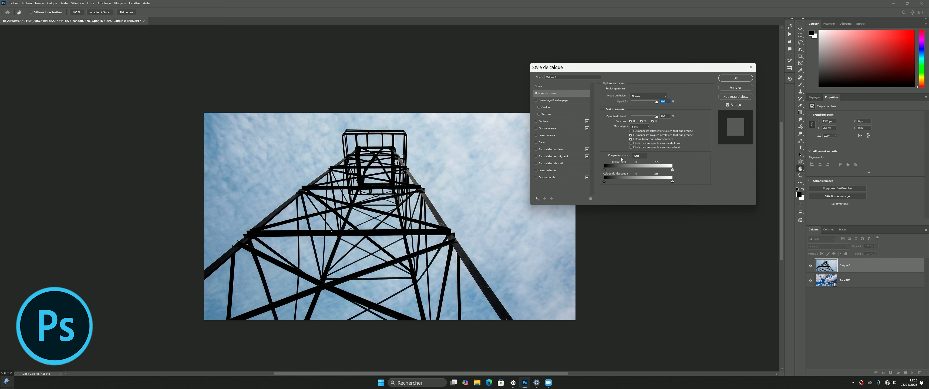
left_click(645, 156)
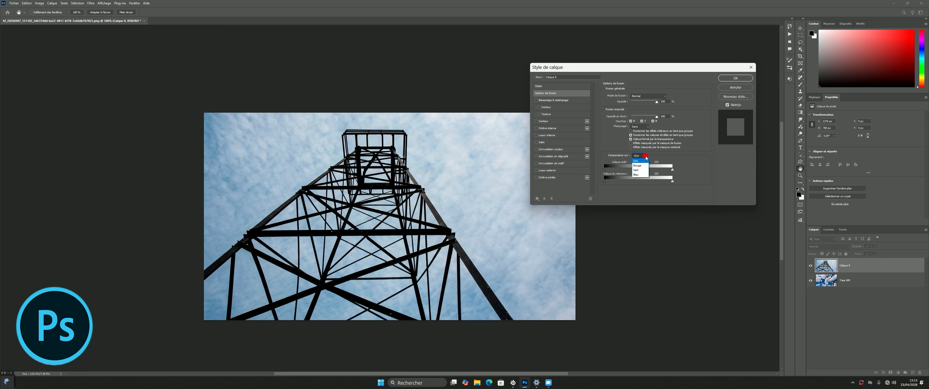
left_click(639, 174)
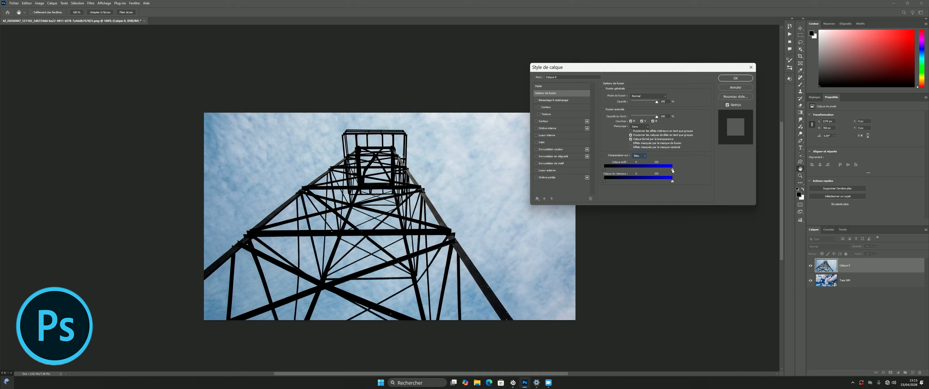
left_click_drag(673, 171, 647, 169)
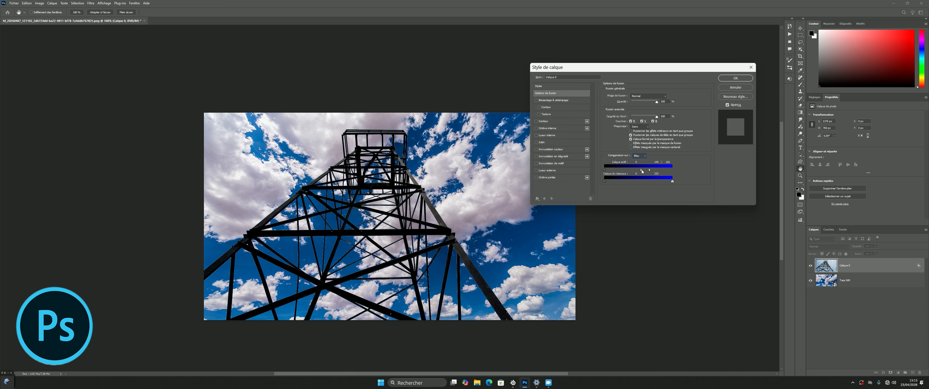
left_click_drag(637, 172, 651, 171)
left_click(735, 78)
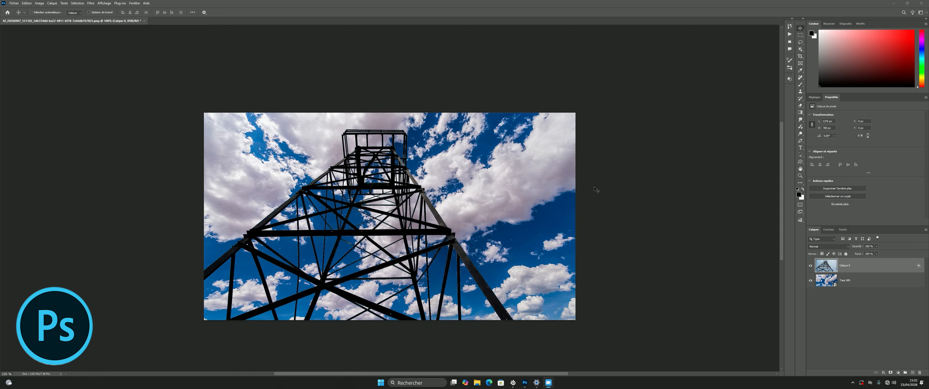
Create an empty layer and place it between the tower layer and the cloudy sky layer.
left_click(831, 365)
left_click(912, 373)
left_click(912, 373)
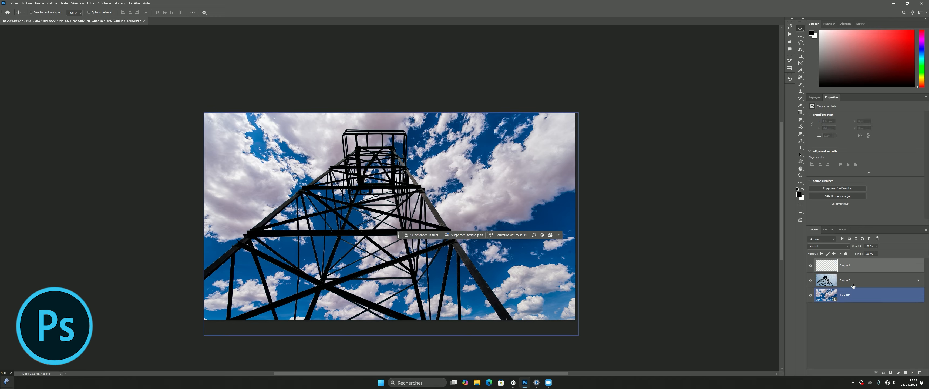
left_click(863, 267)
left_click_drag(863, 266, 864, 287)
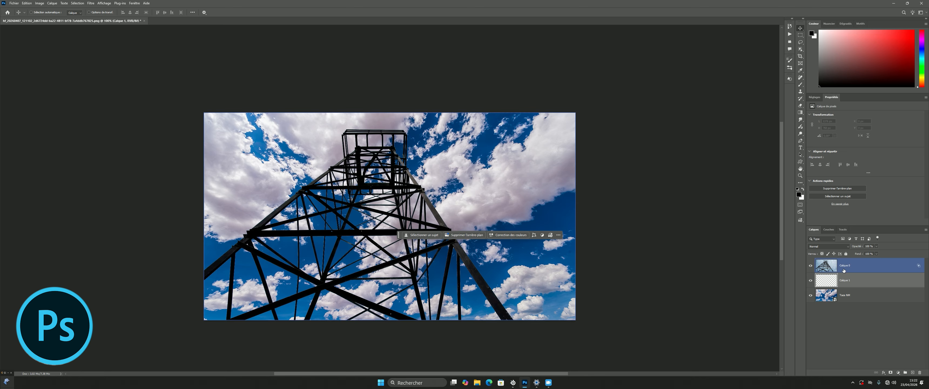
Merge the tower layer with the empty layer, and hide and reshow the sky layer to check the cutout.
left_click(846, 268, "shift")
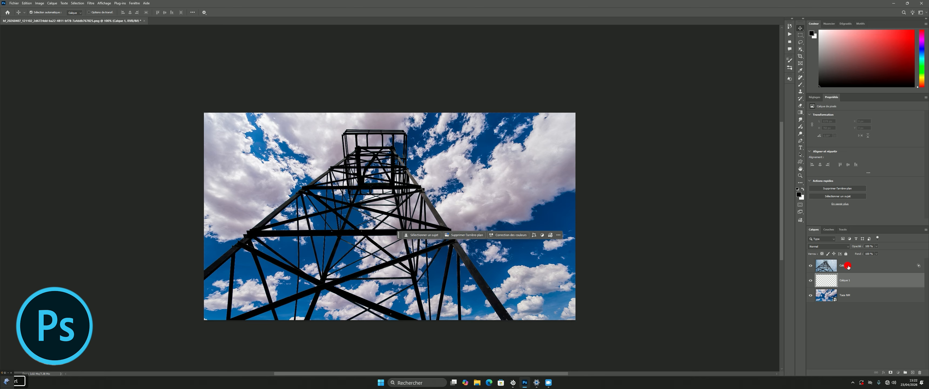
right_click(845, 268)
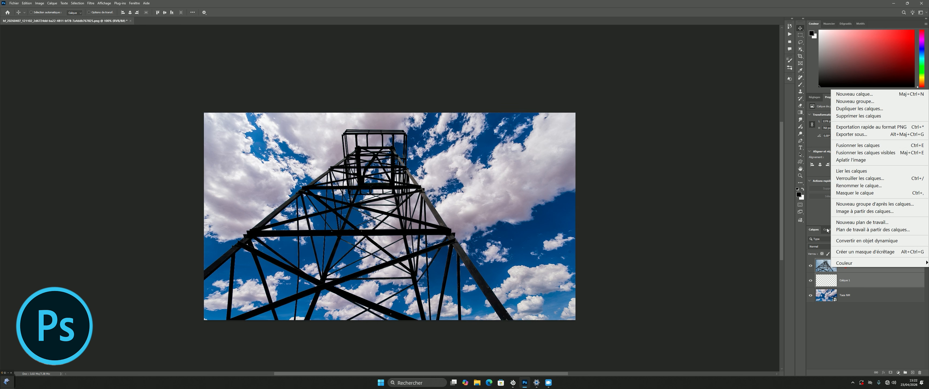
left_click(860, 145)
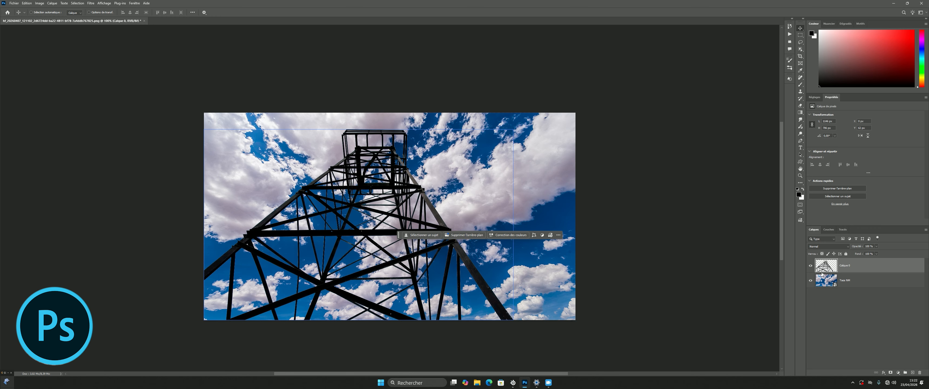
left_click(811, 281)
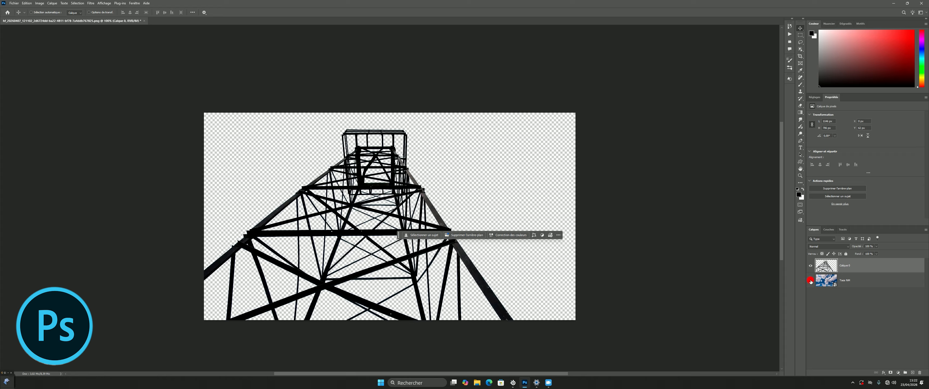
left_click(810, 281)
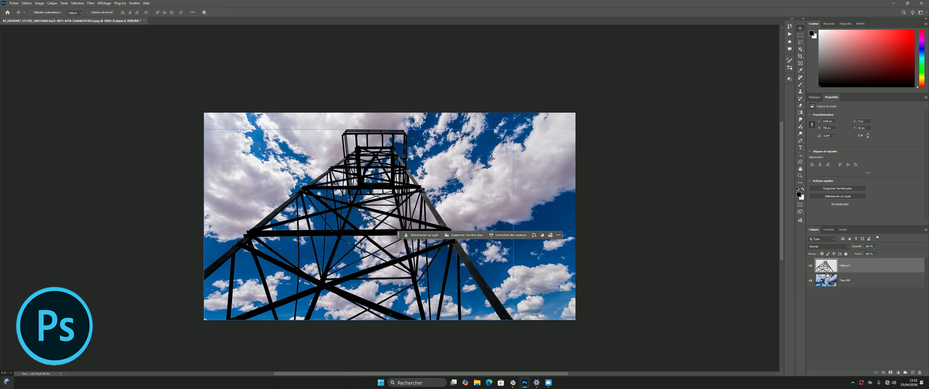
Load the merged tower layer's pixels as a selection and add a layer mask from it.
left_click(827, 274)
left_click(825, 275, "ctrl")
left_click(827, 276)
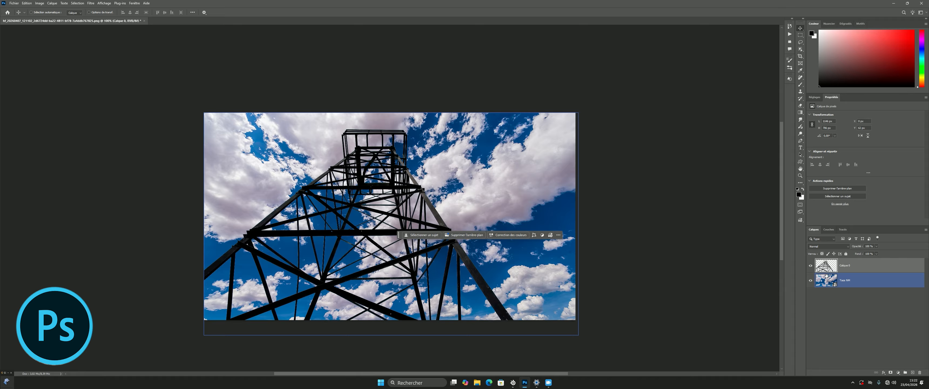
left_click(825, 275, "ctrl")
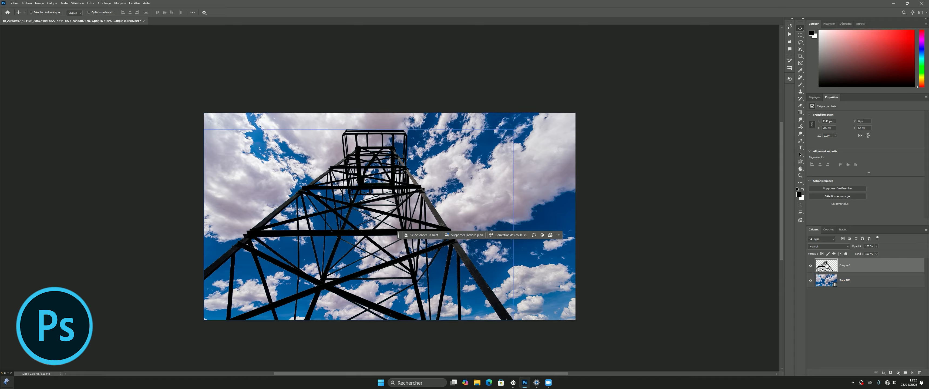
key("ctrl")
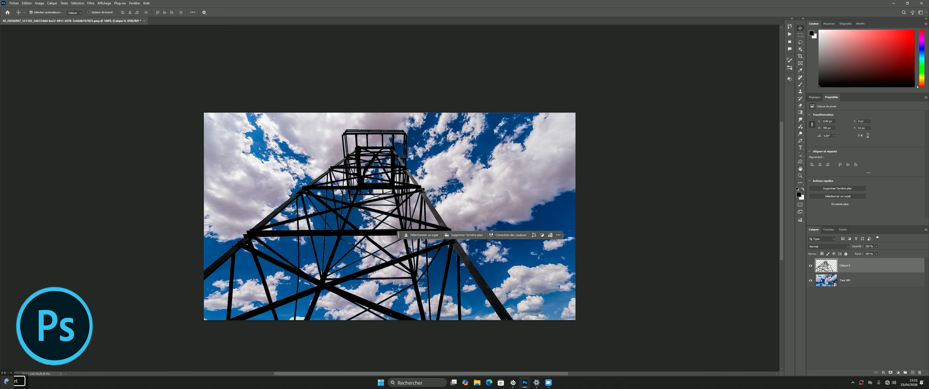
left_click(829, 265, "ctrl")
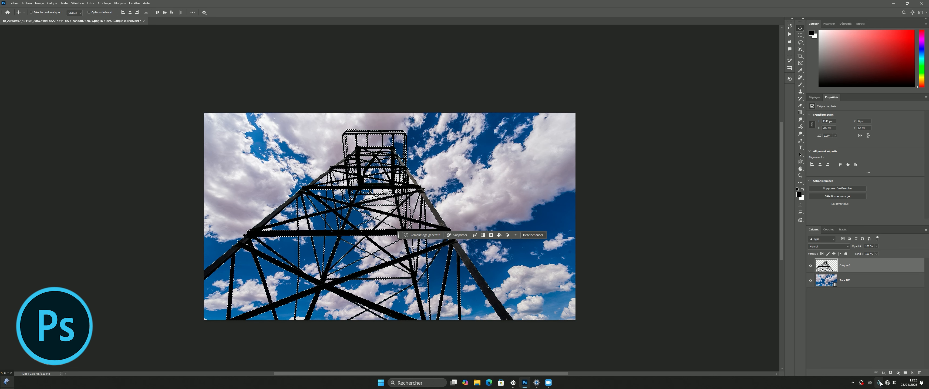
left_click(889, 372)
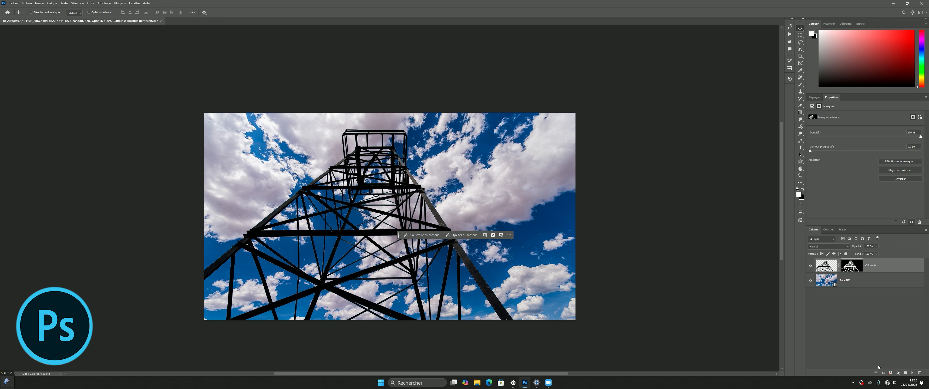
left_click(834, 284)
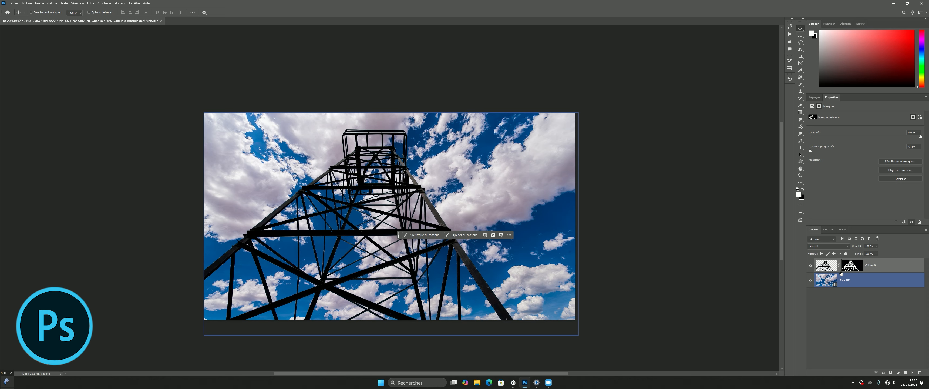
Fill the tower layer's image, not its mask, using History as the fill content in Normal mode.
left_click(841, 272)
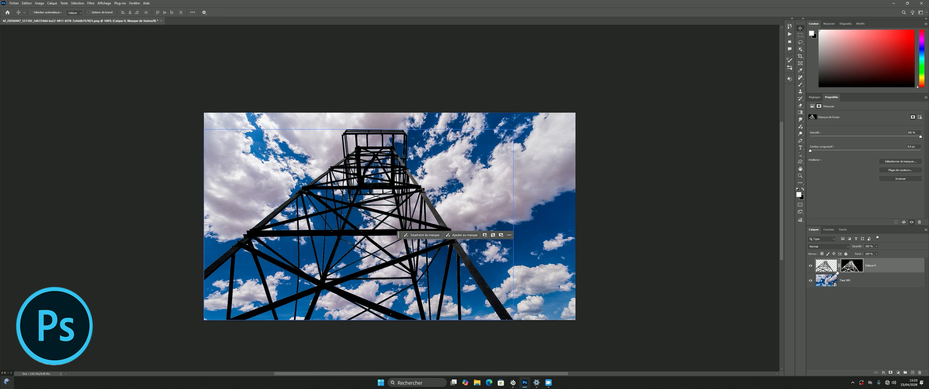
left_click(828, 275)
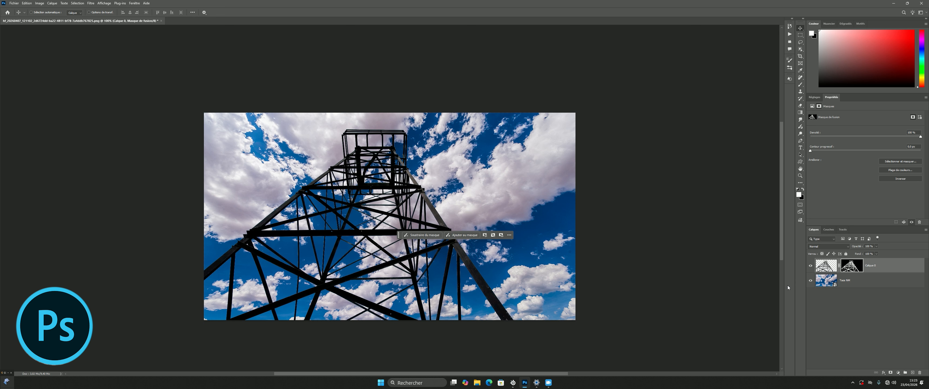
left_click(826, 263)
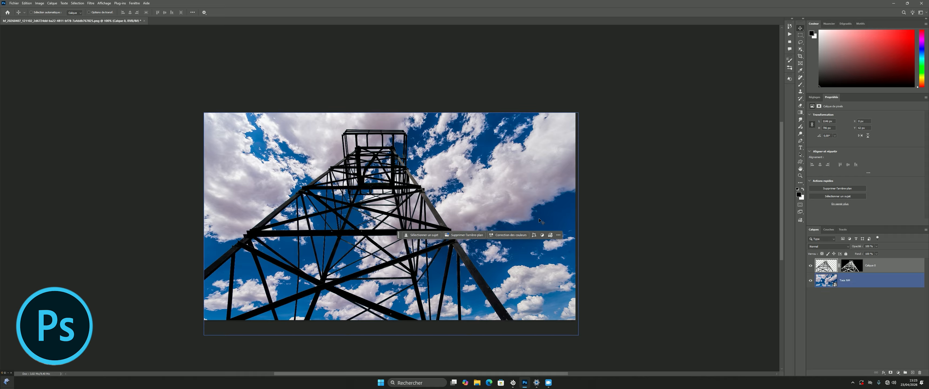
left_click(27, 4)
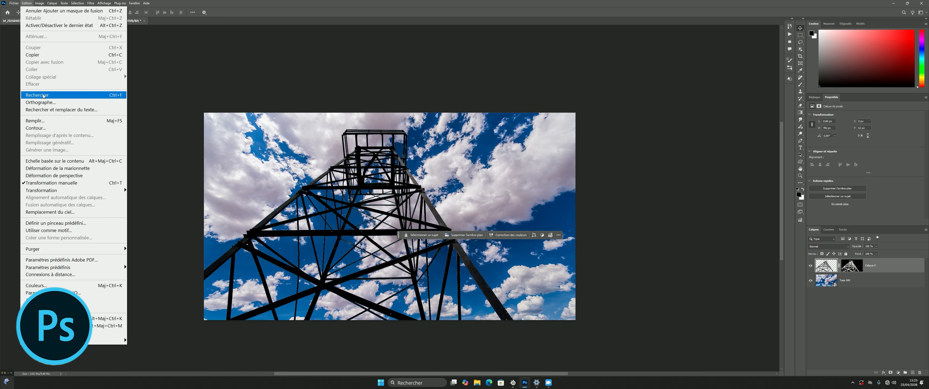
left_click(44, 121)
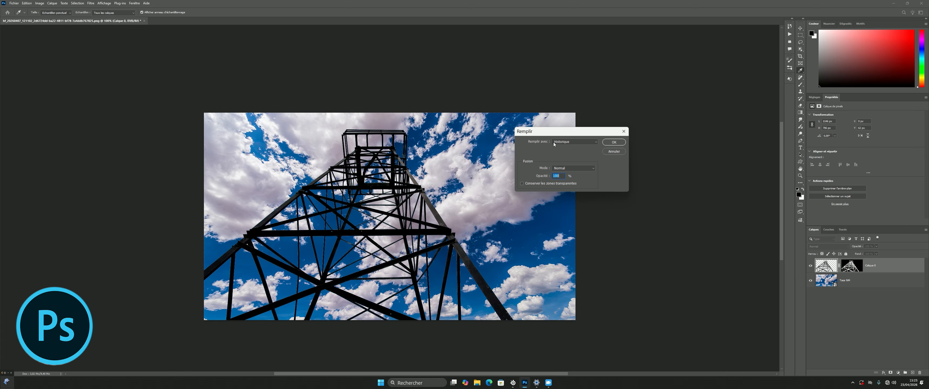
left_click(609, 142)
key("v")
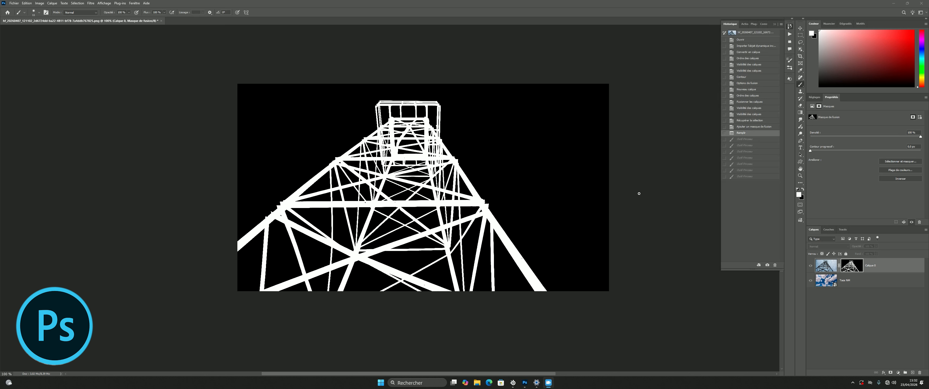
Paint white over the black specks on the mask's long horizontal beam and the diagonal beam just below it.
key("ctrl+plus")
left_click(801, 28)
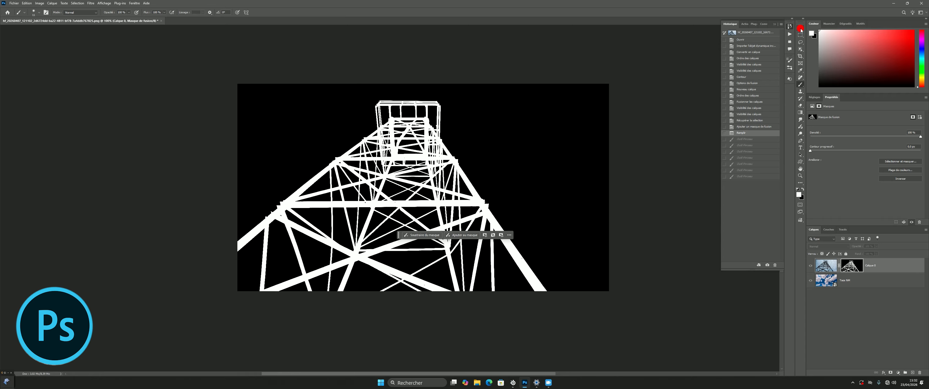
key("ctrl+plus")
key("ctrl+plus")
key("ctrl+plus")
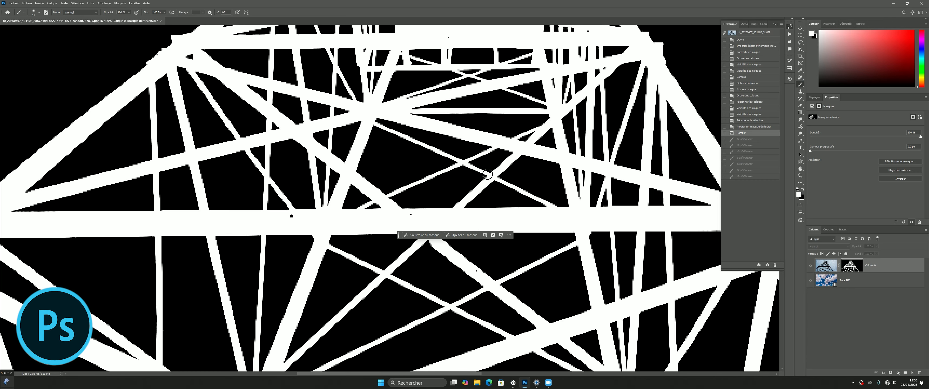
left_click(295, 219)
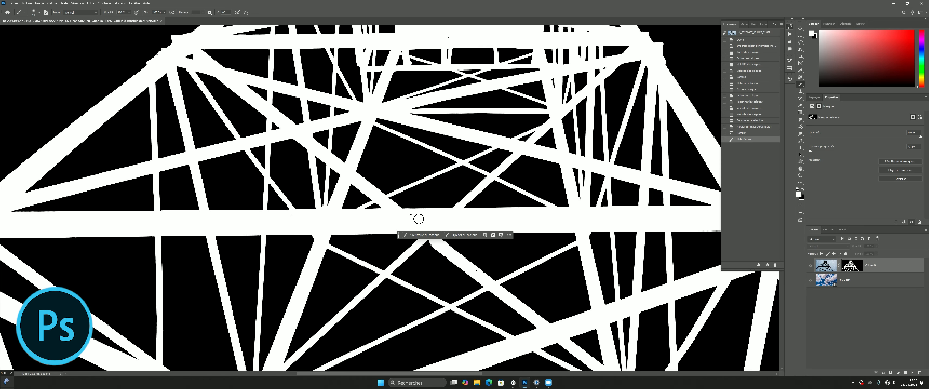
left_click(402, 216)
left_click(473, 274)
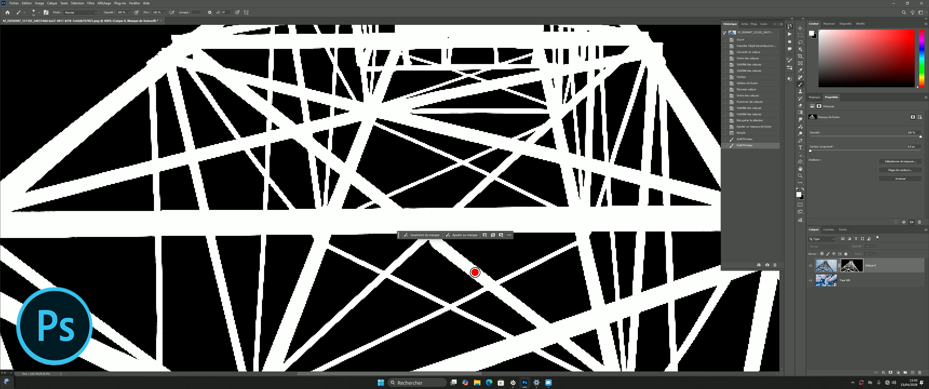
Paint out the remaining black specks in white on the mask's upper beams and the thick diagonal beam near the lower edge.
scroll(324, 165, "up", 3)
scroll(325, 165, "up", 12)
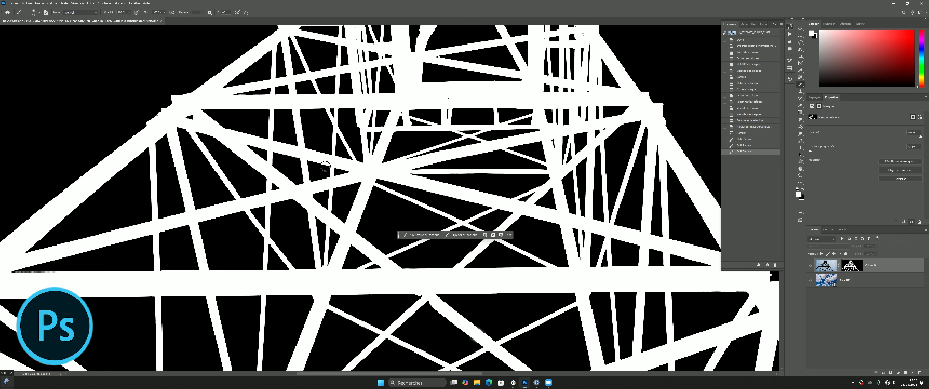
left_click(452, 193)
scroll(518, 205, "up", 1)
scroll(518, 206, "up", 5)
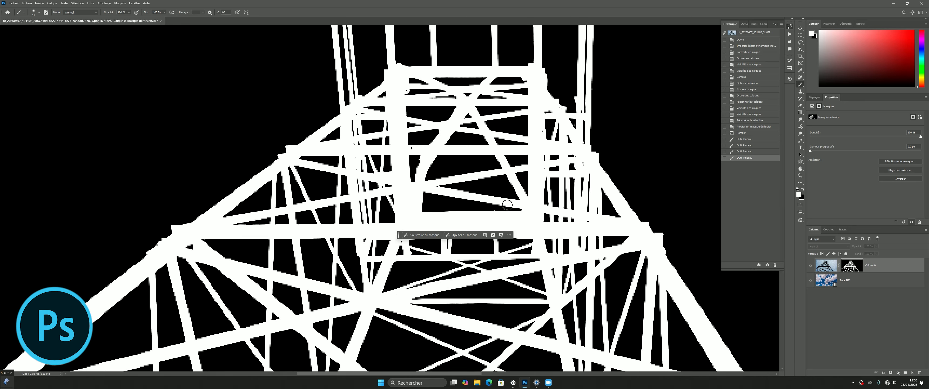
scroll(468, 224, "down", 8)
scroll(380, 233, "down", 10)
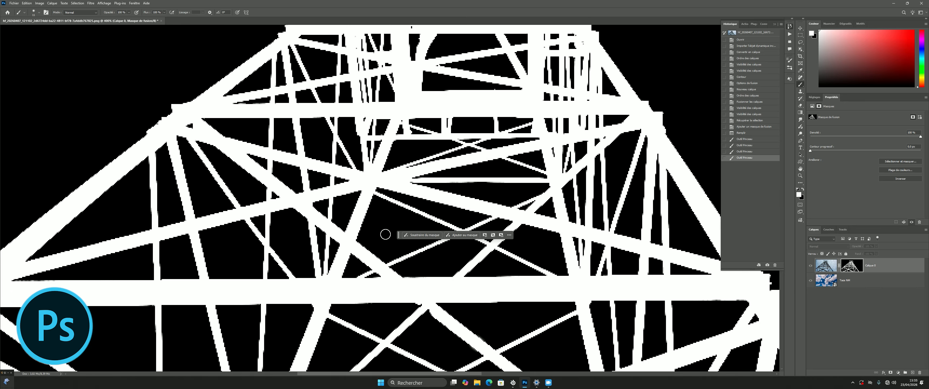
scroll(285, 222, "down", 8)
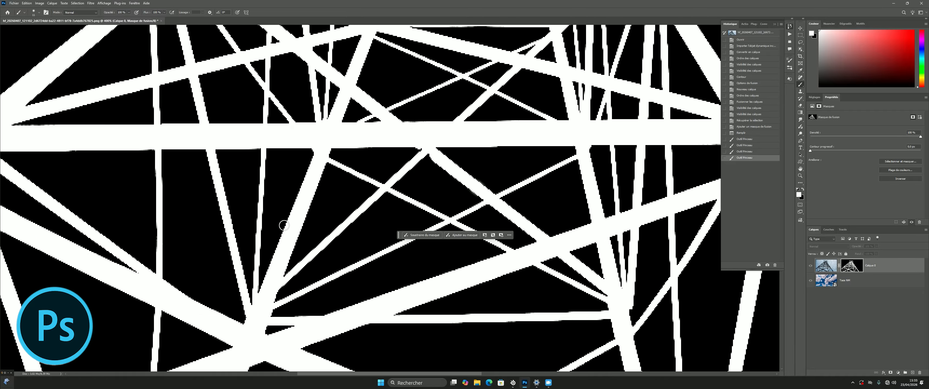
scroll(299, 233, "down", 2)
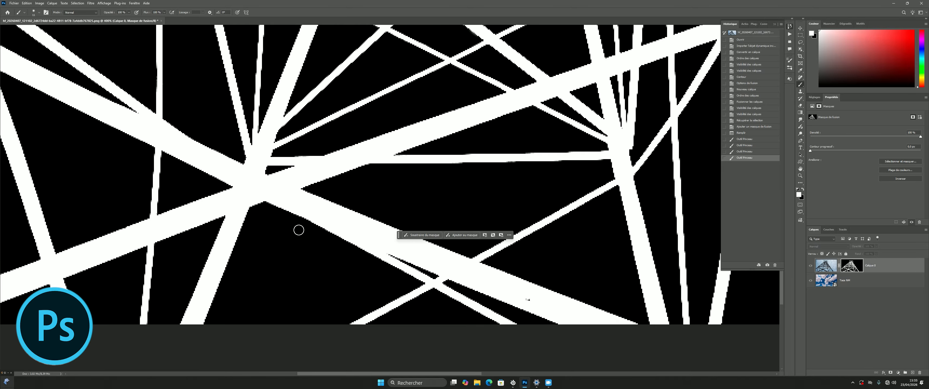
left_click_drag(513, 285, 485, 259)
Inspect the whole tower mask for leftover specks and return from the mask view to the composite image.
scroll(429, 243, "up", 4)
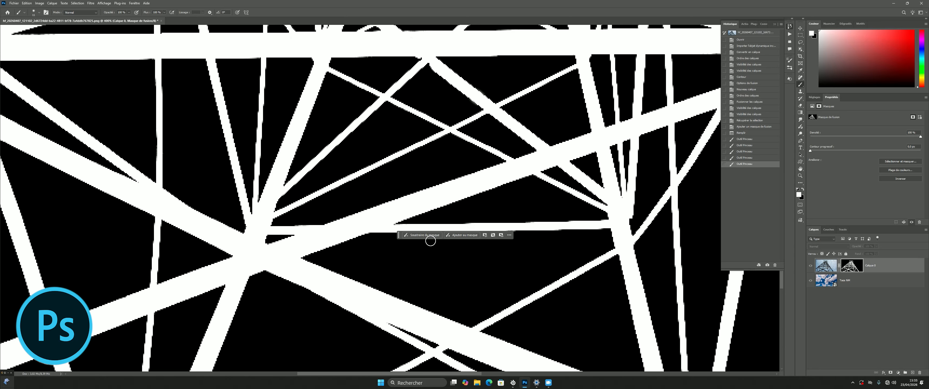
scroll(430, 241, "up", 8)
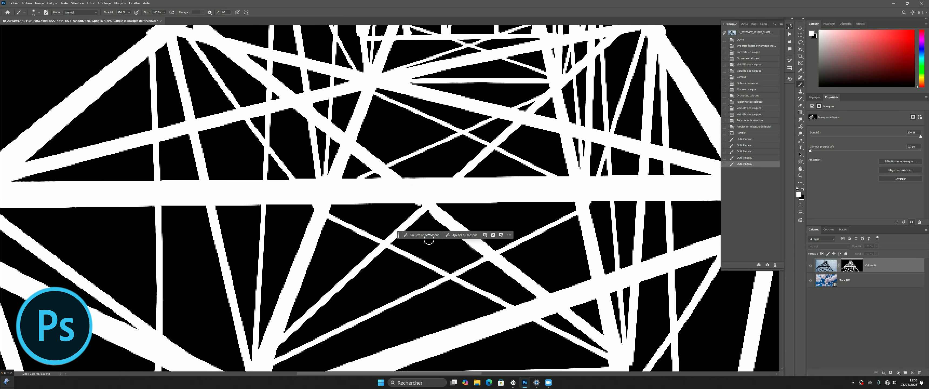
scroll(429, 239, "up", 6)
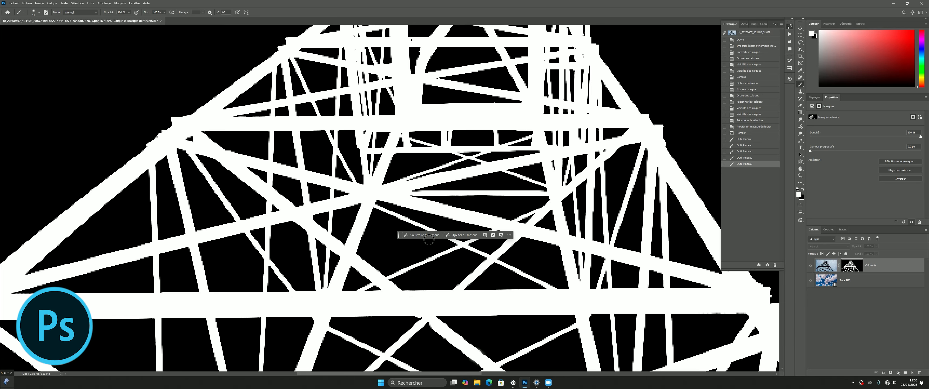
scroll(429, 240, "up", 6)
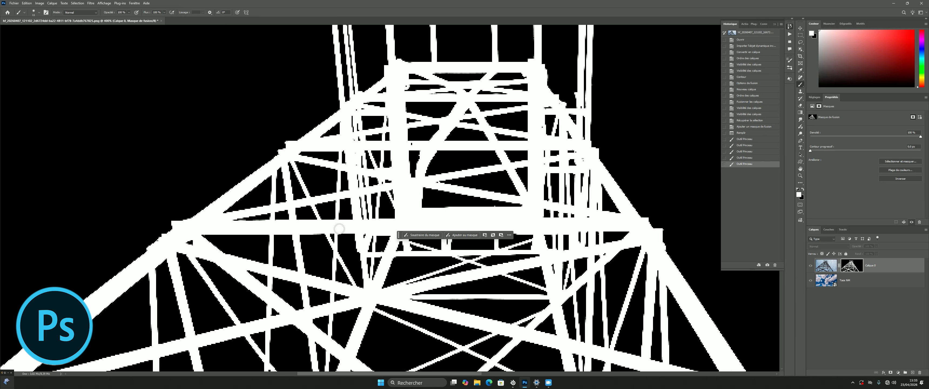
scroll(399, 229, "down", 4)
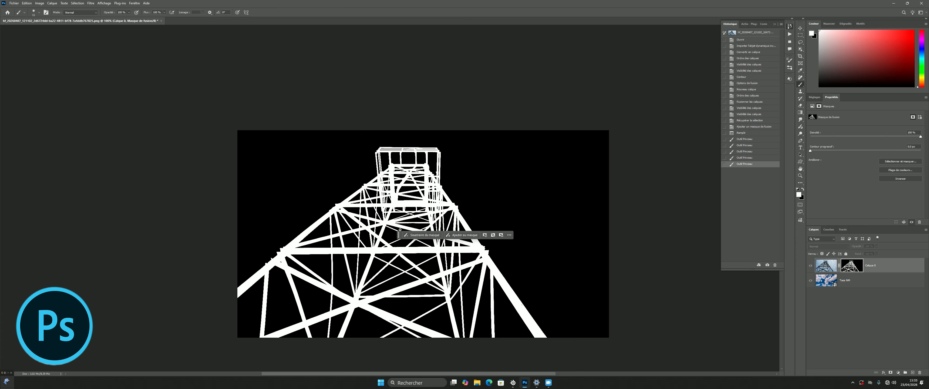
scroll(434, 191, "down", 1)
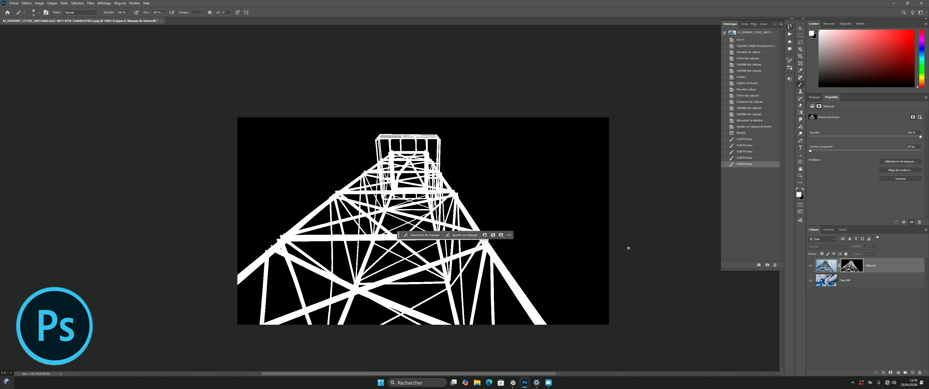
left_click(852, 265, "alt")
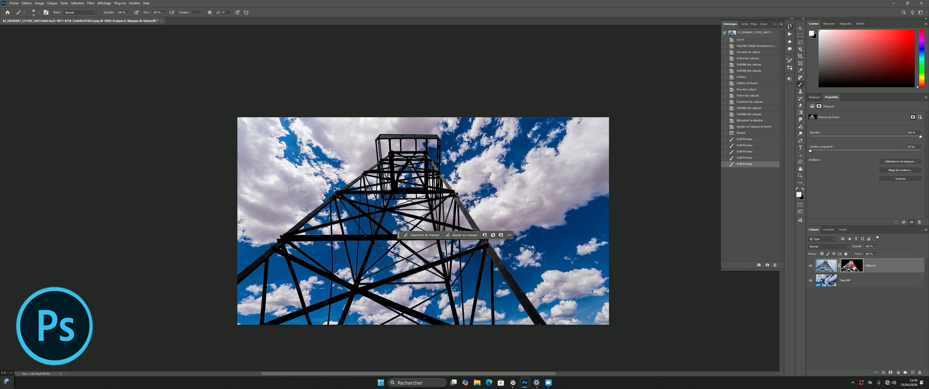
scroll(663, 215, "down", 2)
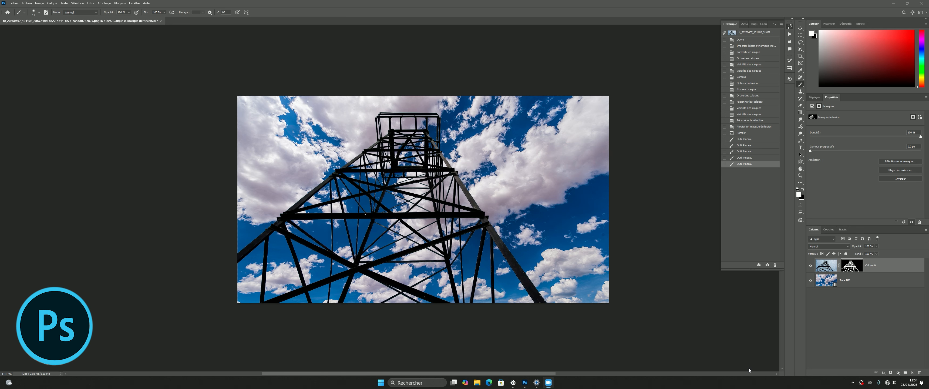